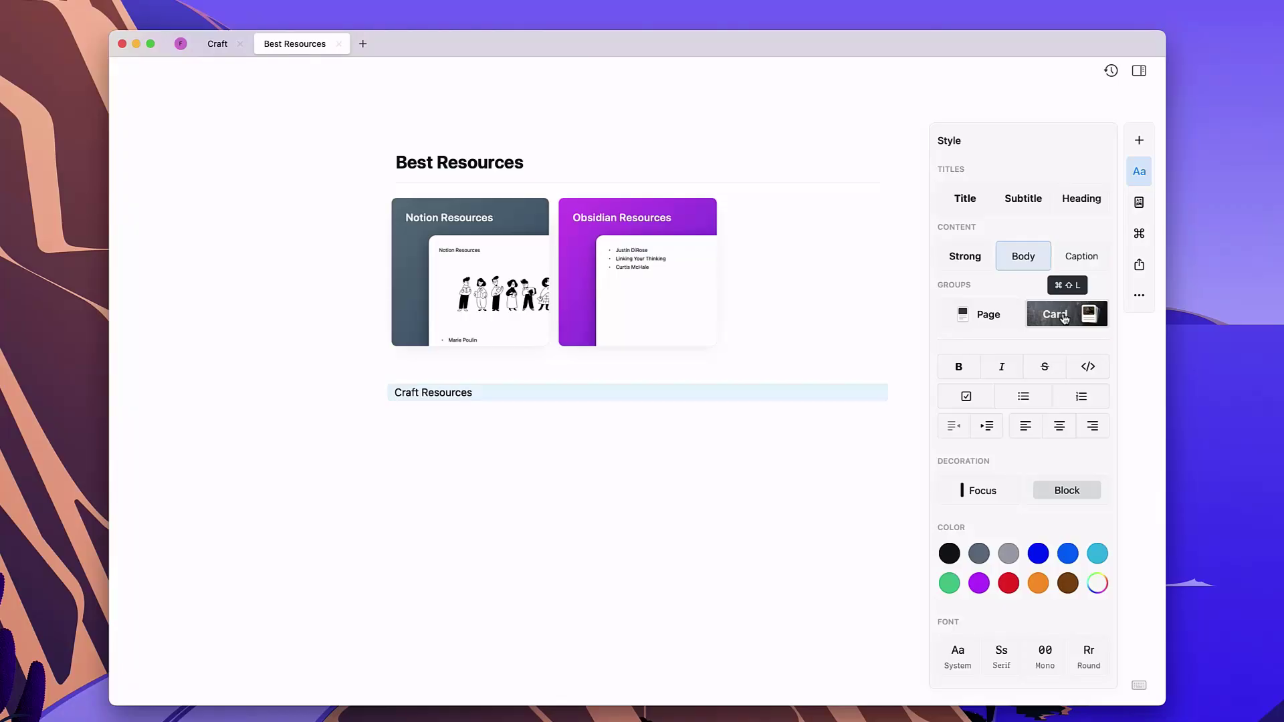
Step: Give the document card a cyan background and preview the attached guidebook PDF
click(1063, 316)
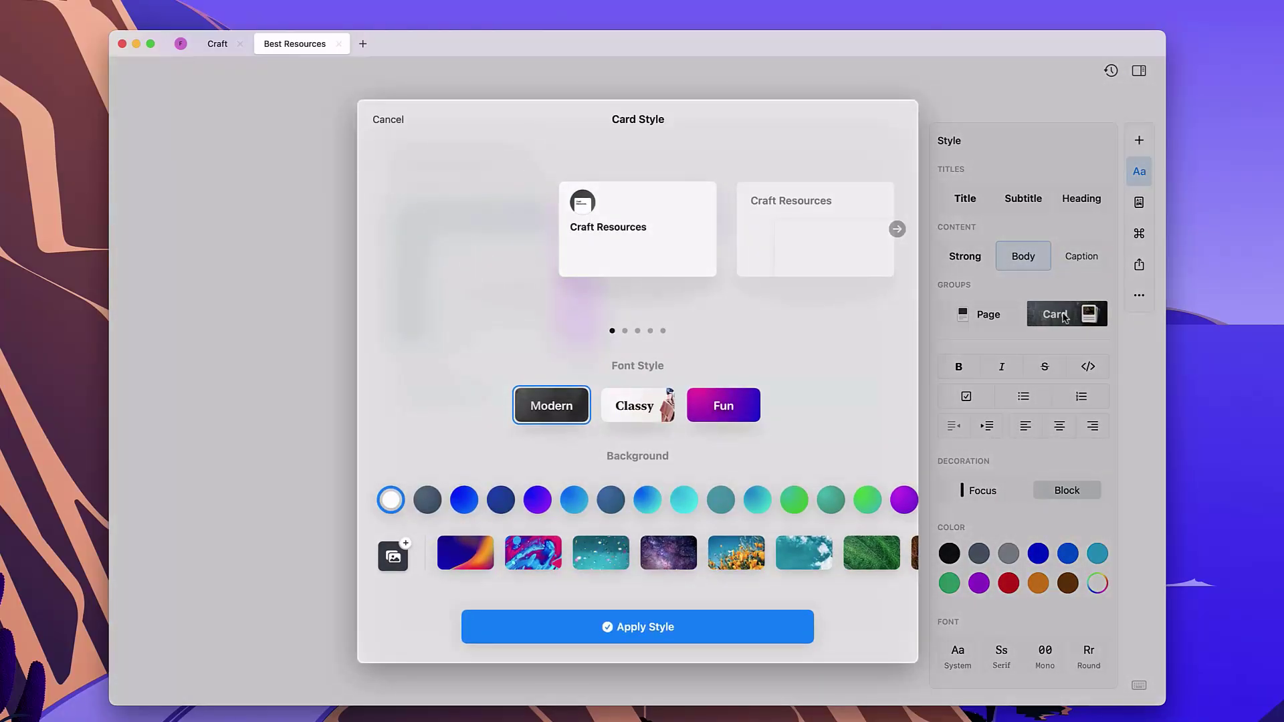
scroll(675, 500, right, 2)
click(676, 500)
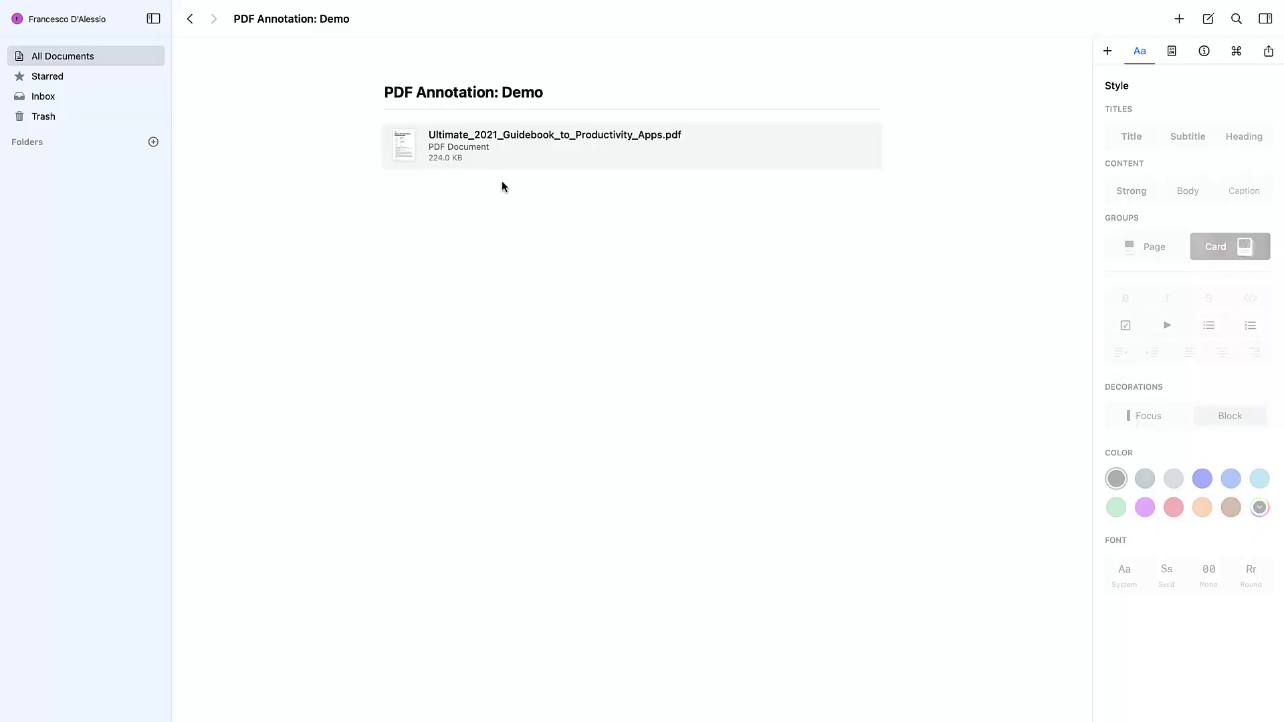
click(507, 143)
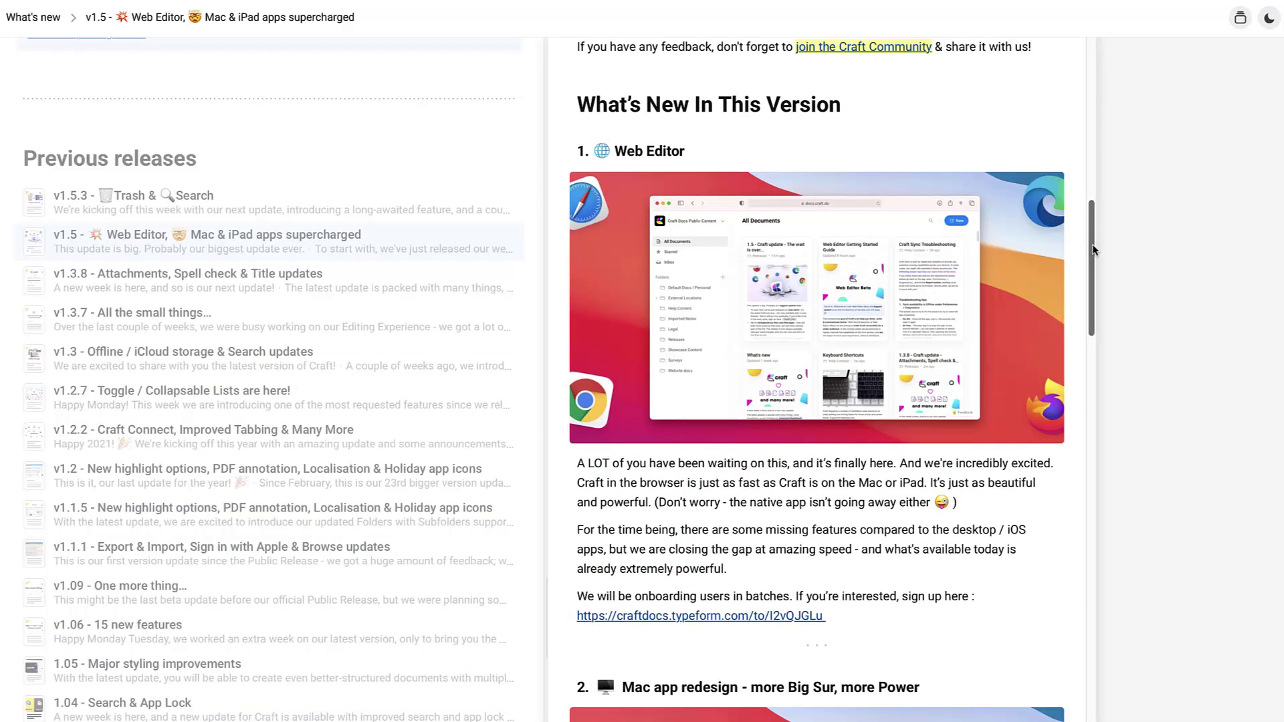
click(822, 329)
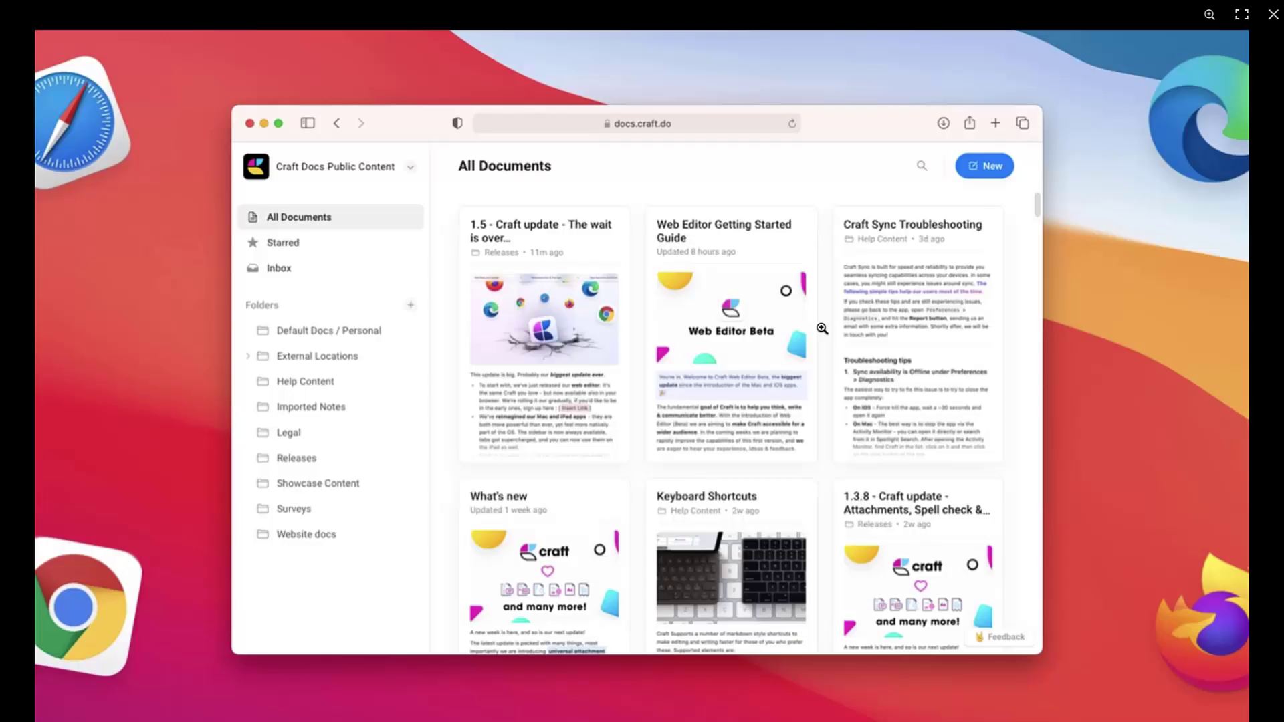
click(122, 88)
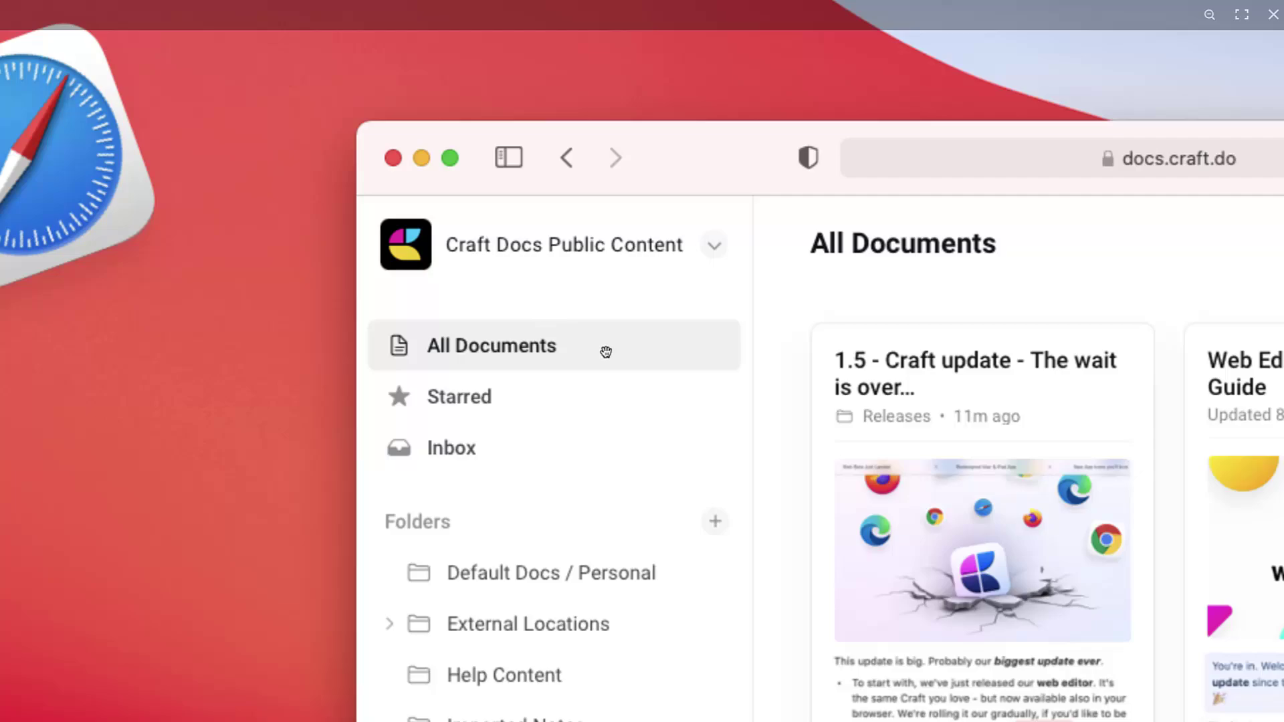
scroll(606, 351, right, 7)
scroll(605, 352, down, 3)
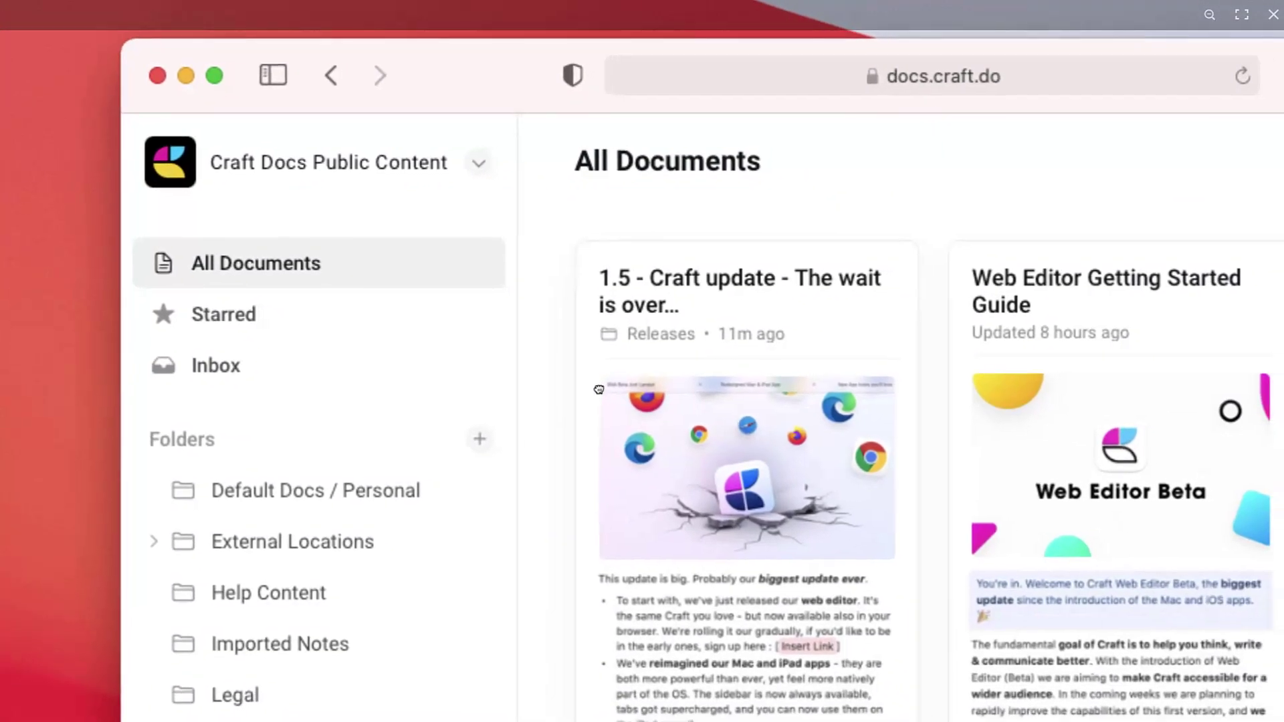
scroll(598, 389, right, 5)
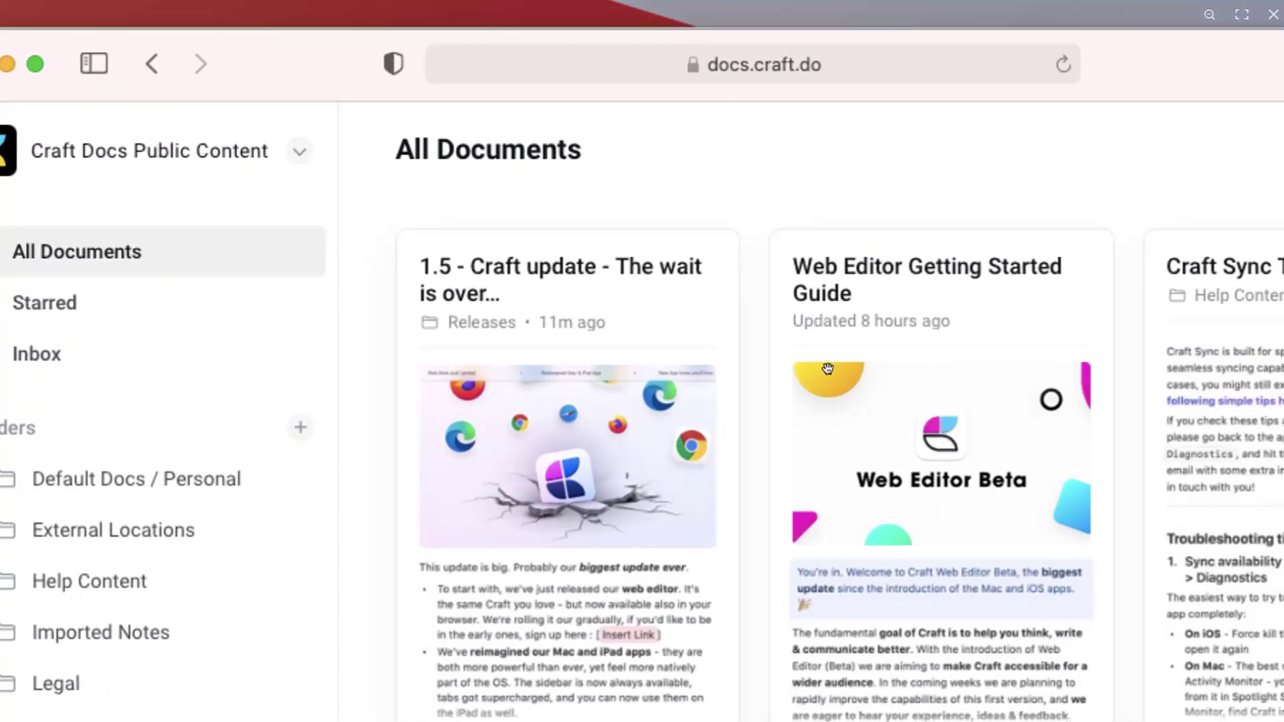
scroll(827, 368, right, 8)
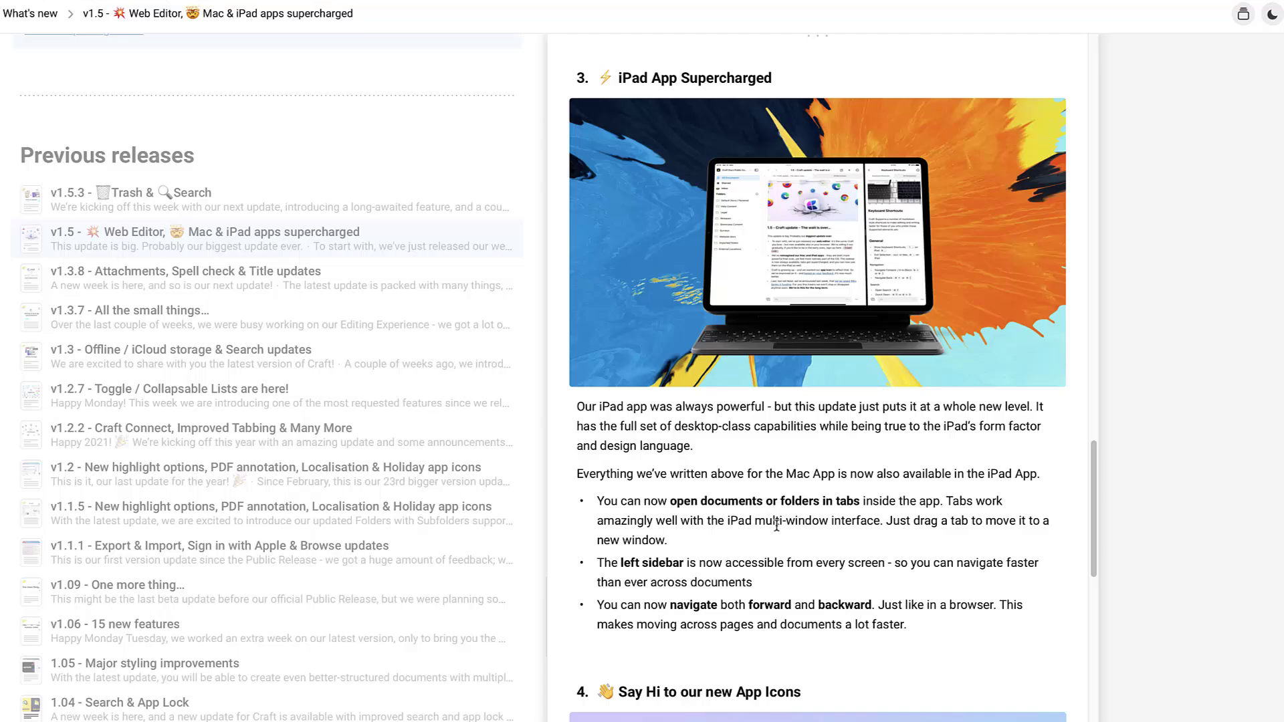
Step: Enlarge the iPad and Mac app redesign images to full screen
click(815, 246)
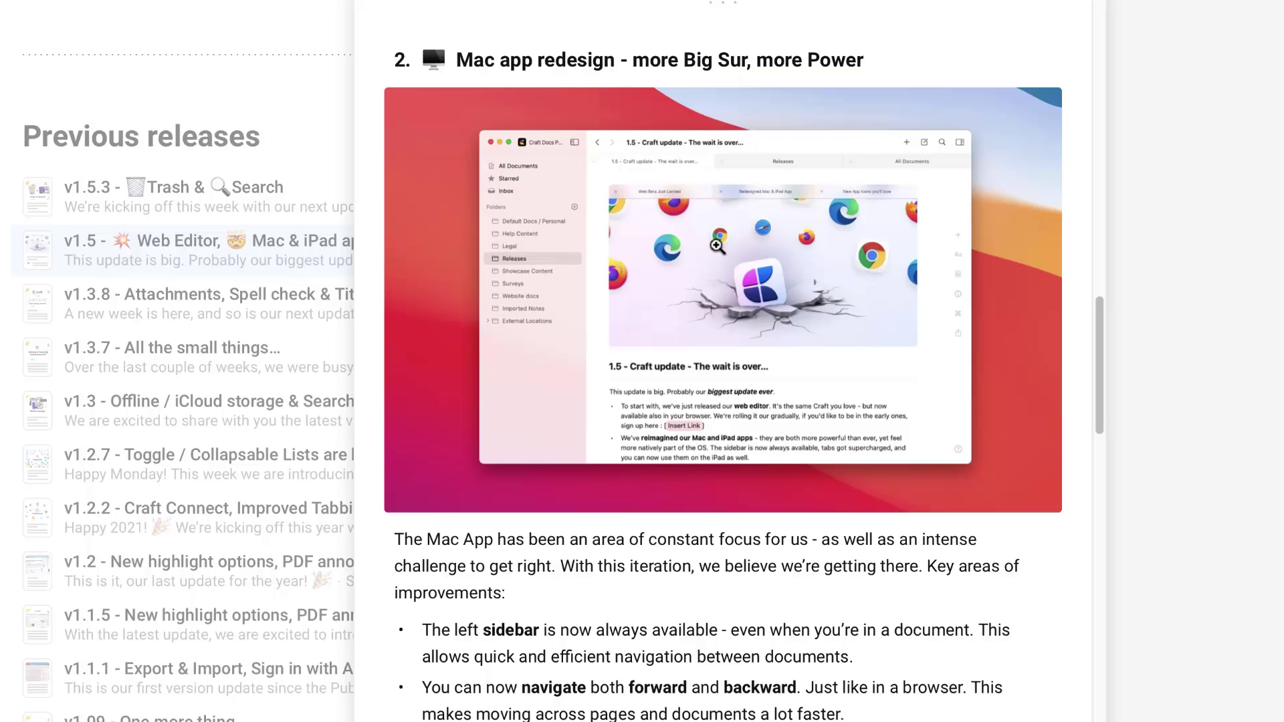
click(717, 246)
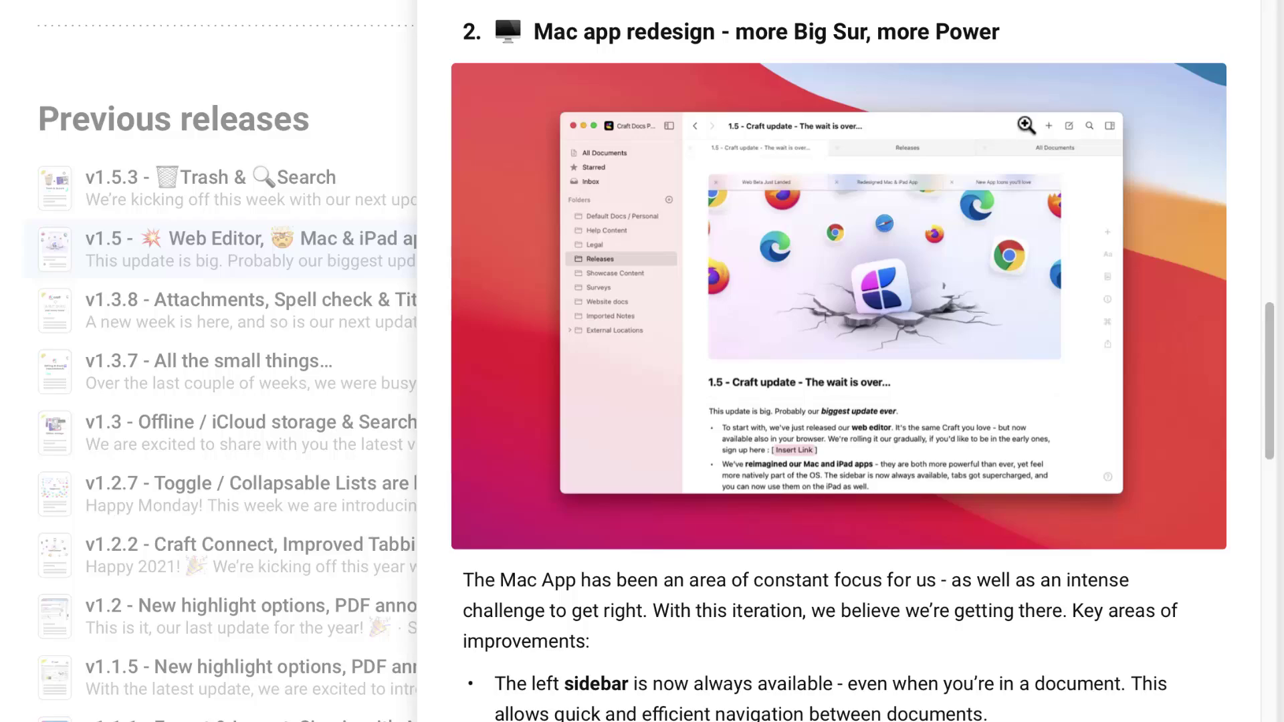
click(831, 244)
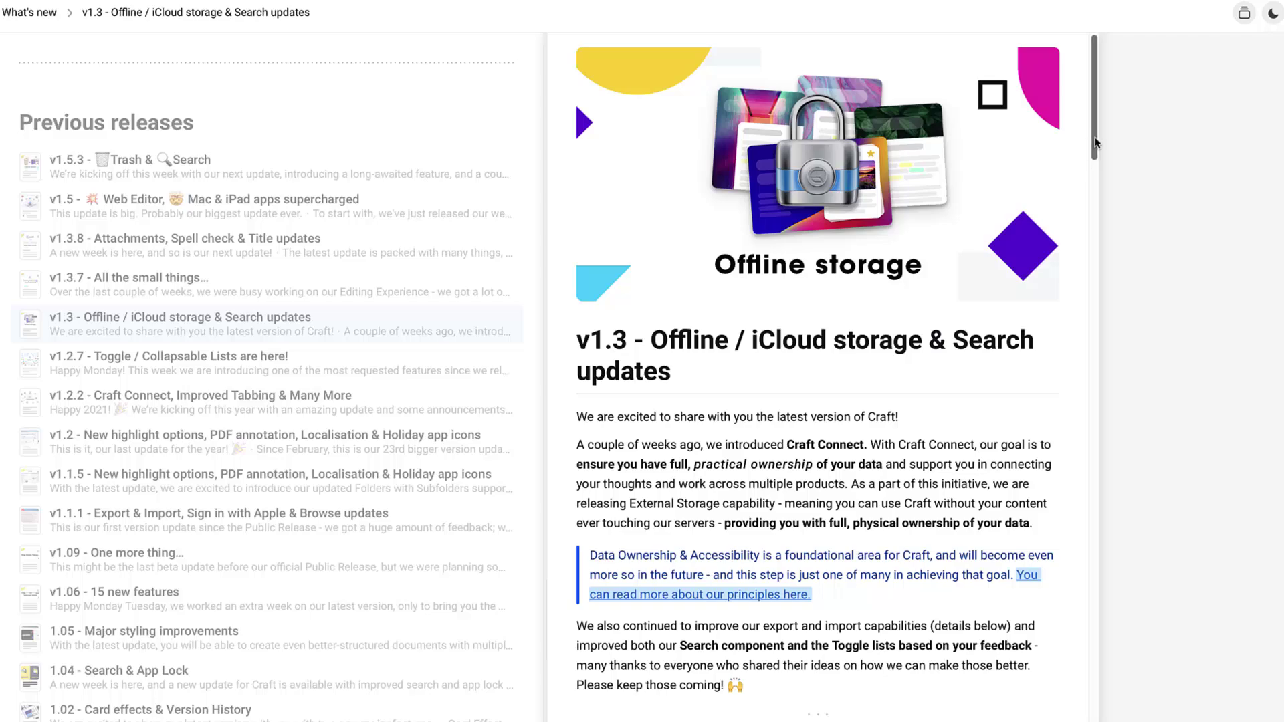
Step: Scroll down through the v1.3 release notes
drag(1095, 142, 1133, 293)
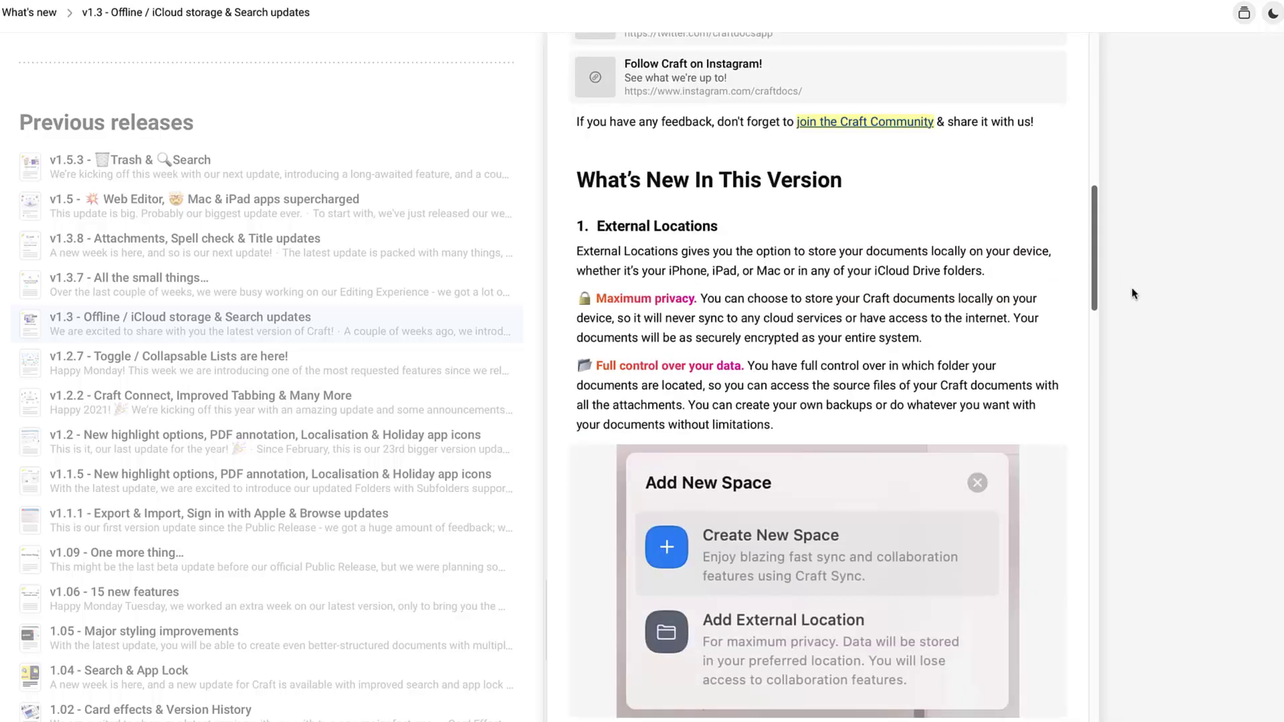
scroll(1131, 292, down, 3)
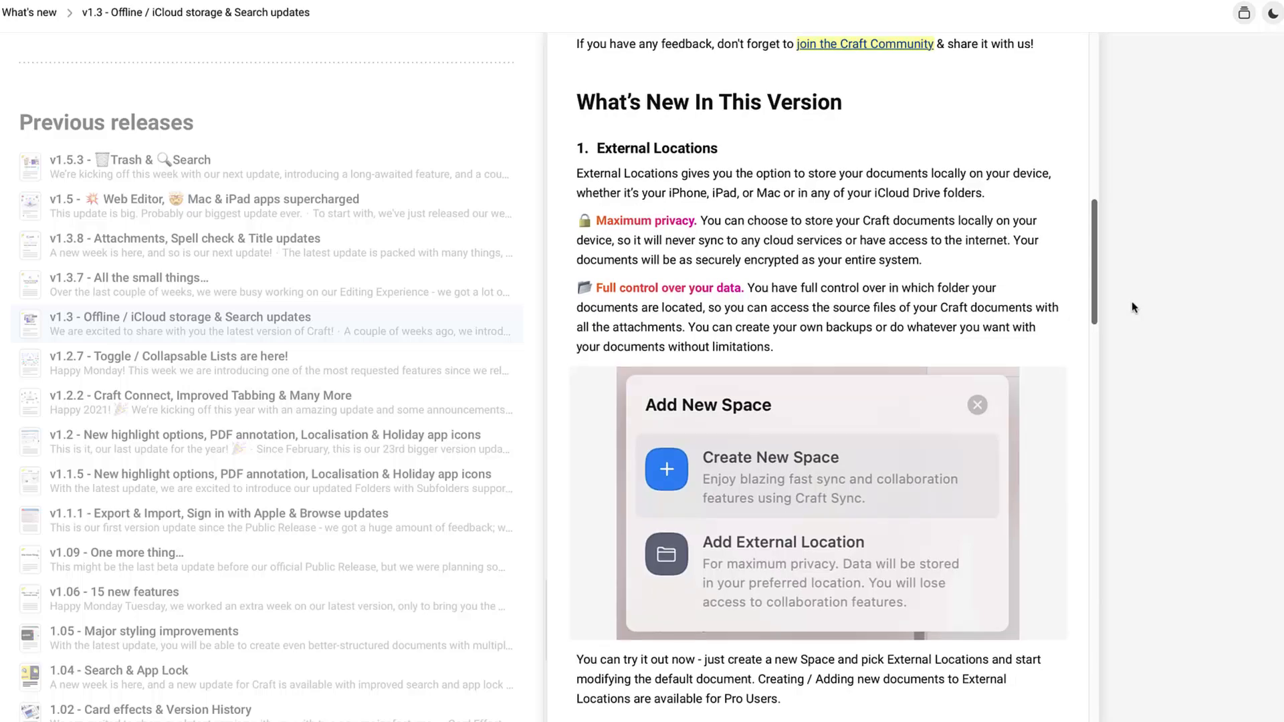
scroll(1131, 306, down, 1)
scroll(1133, 308, down, 10)
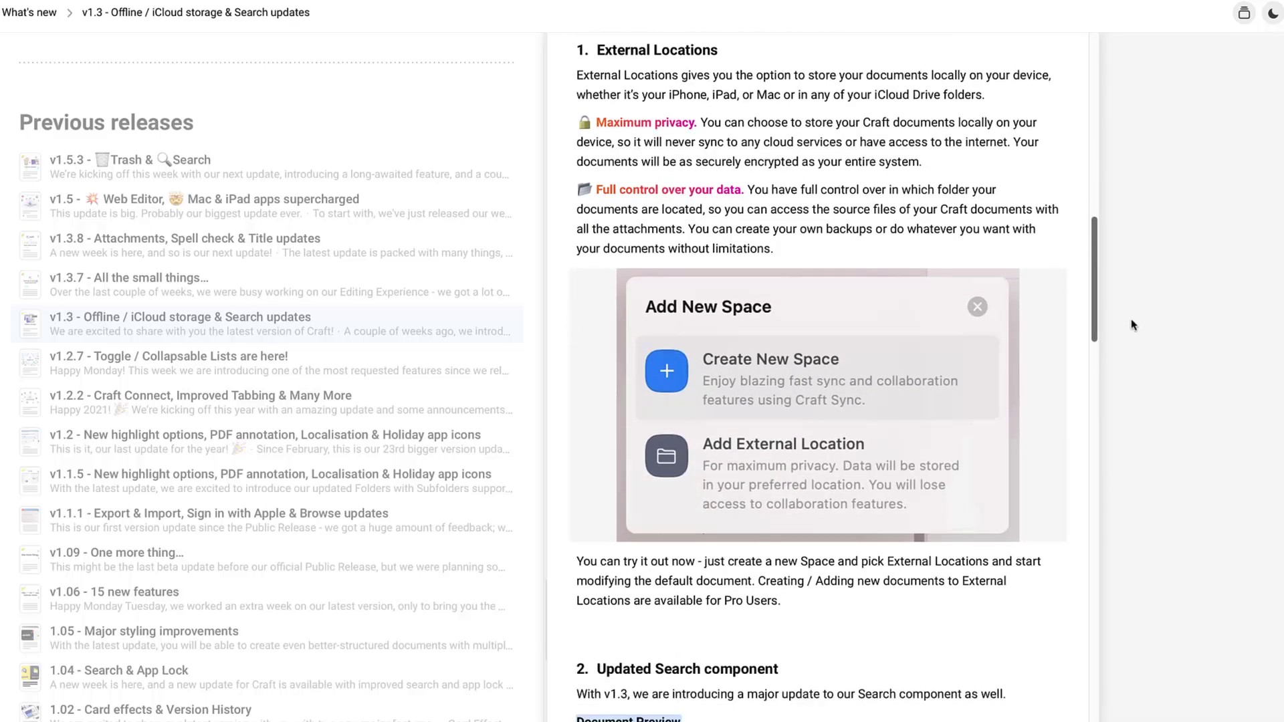
scroll(1133, 371, down, 8)
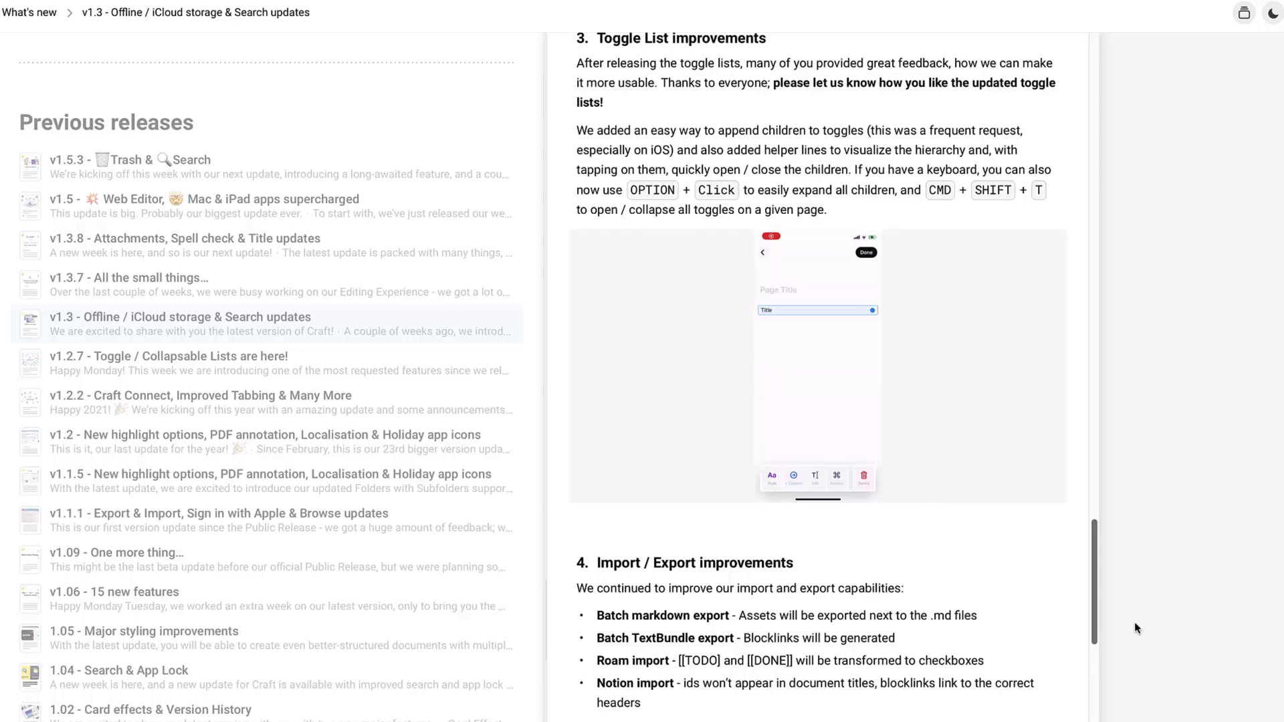
scroll(1134, 673, down, 7)
scroll(1134, 674, down, 1)
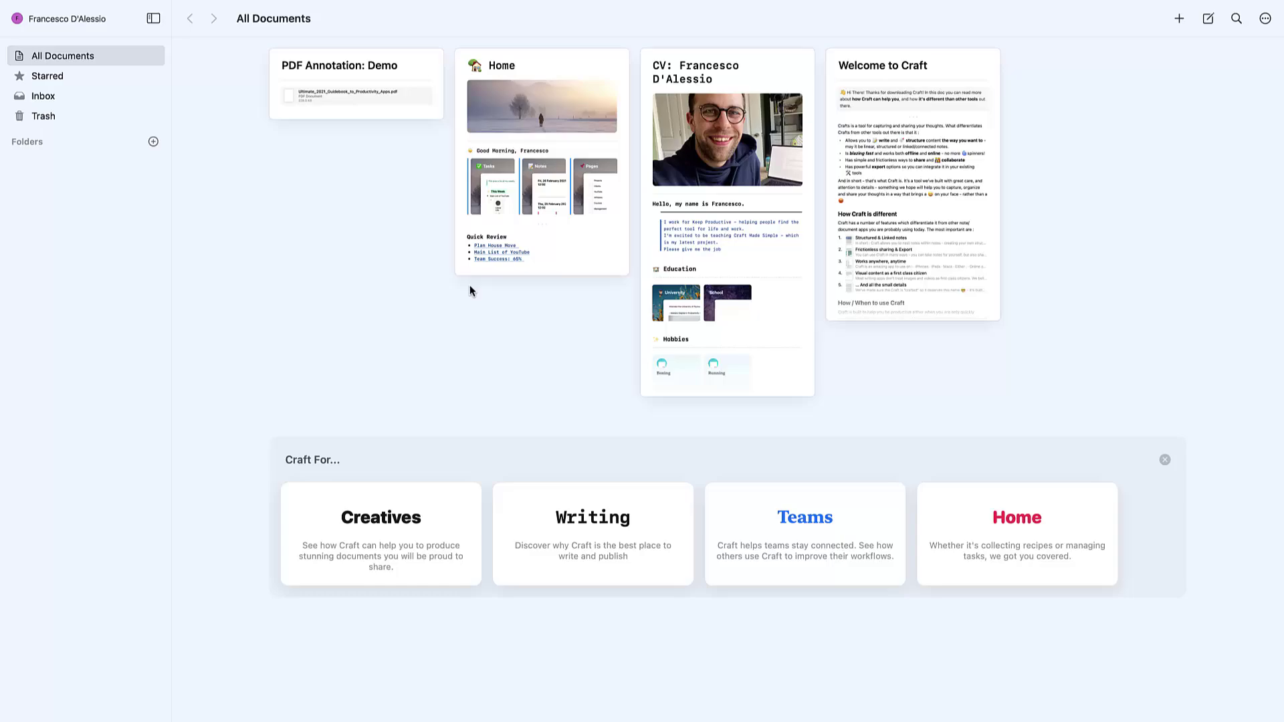
click(300, 69)
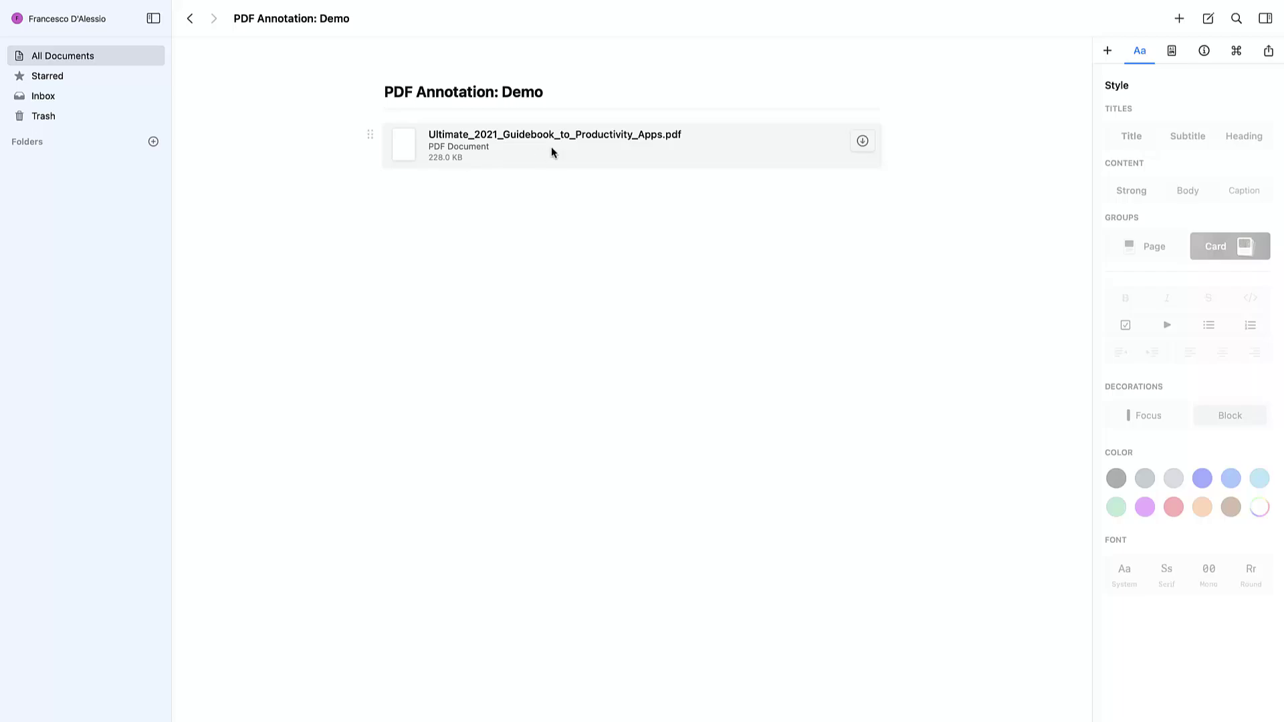
click(476, 227)
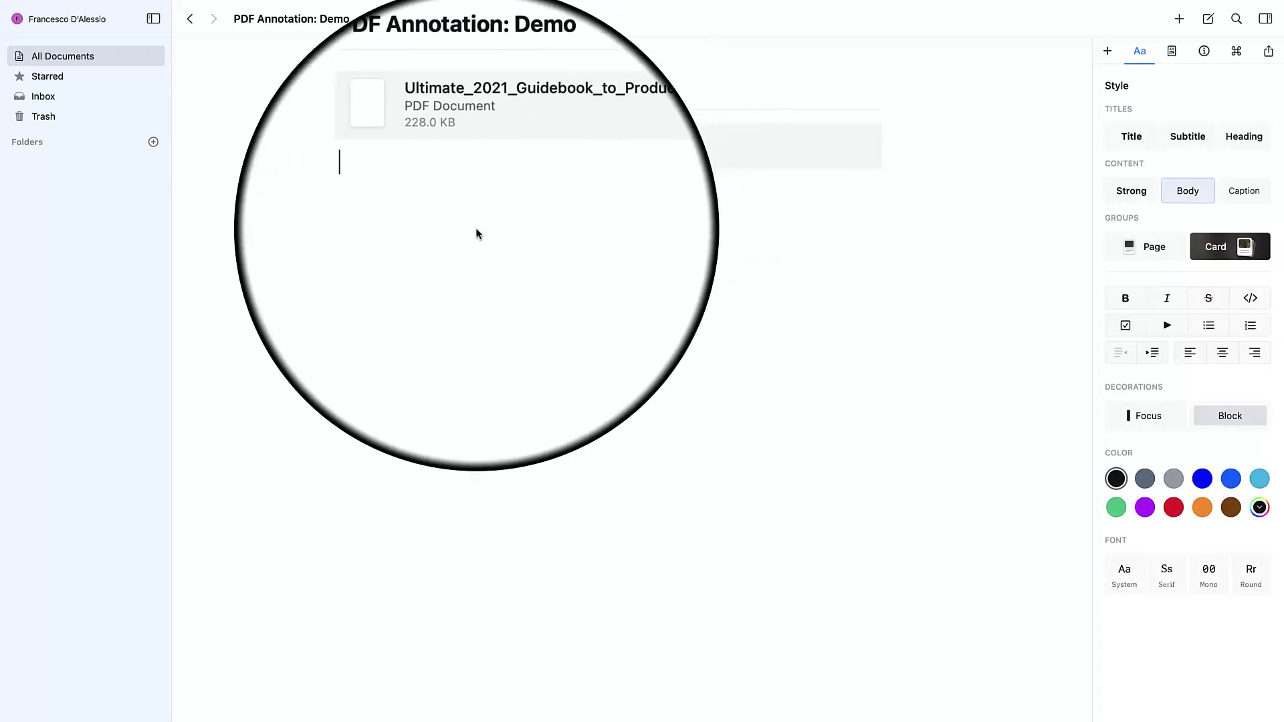
text(/)
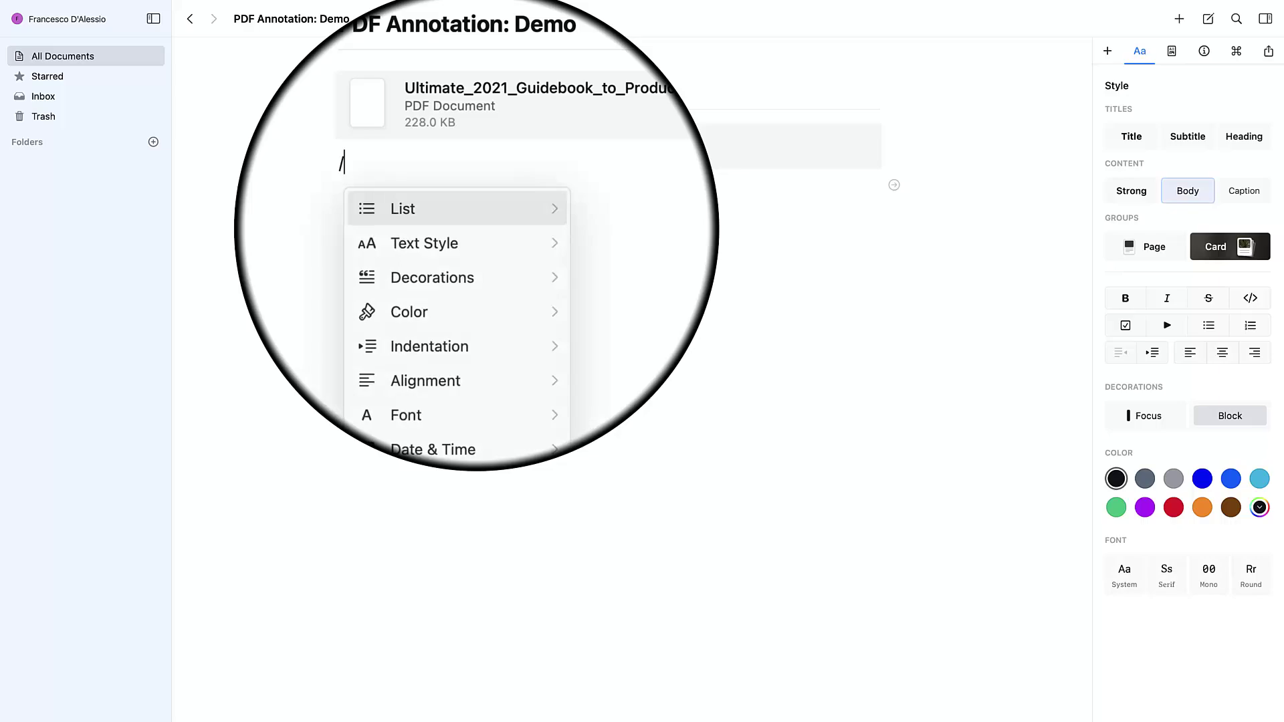
text(fi)
key(Return)
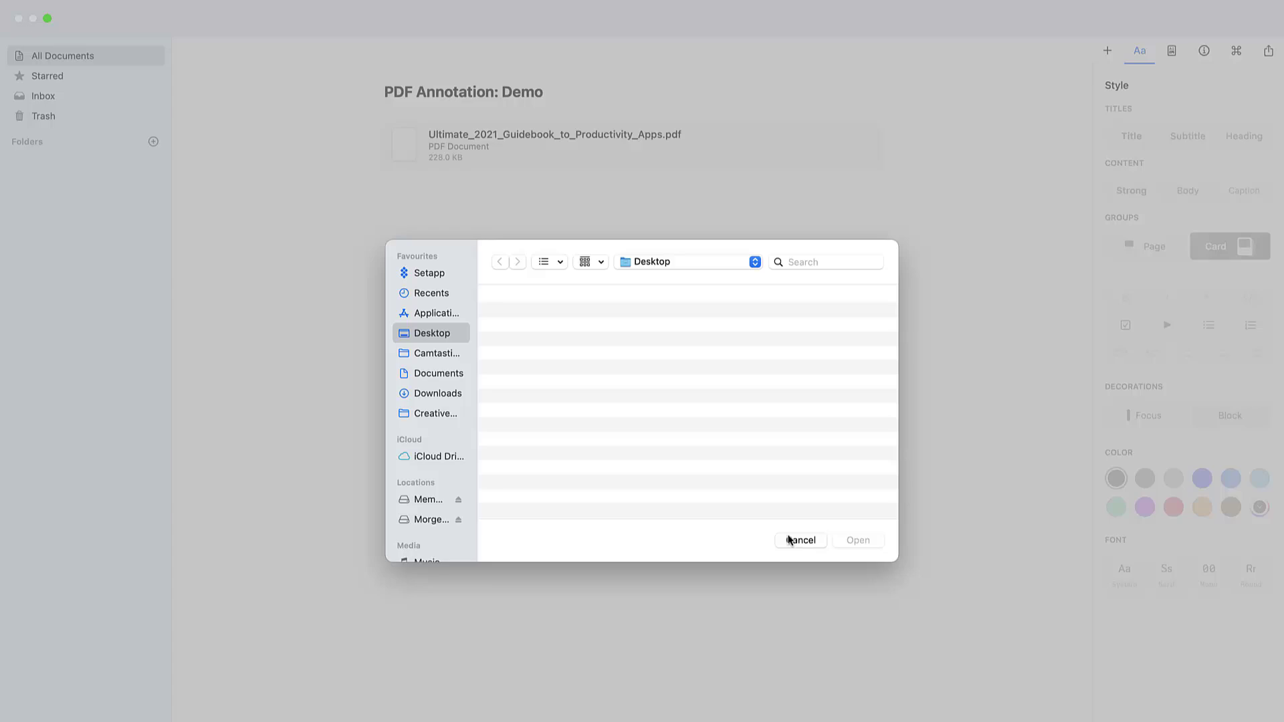
Step: Dismiss the file picker, then Quick Look the attached PDF with Space and close it
click(789, 541)
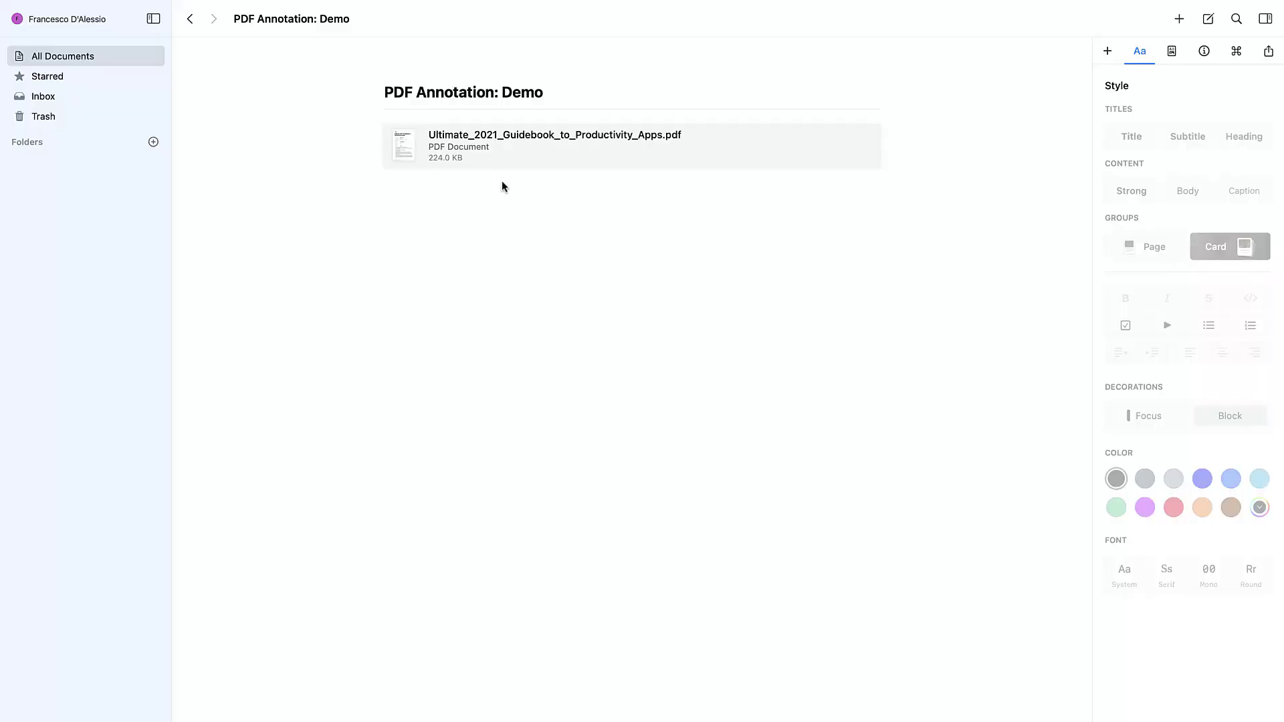
click(508, 145)
key(space)
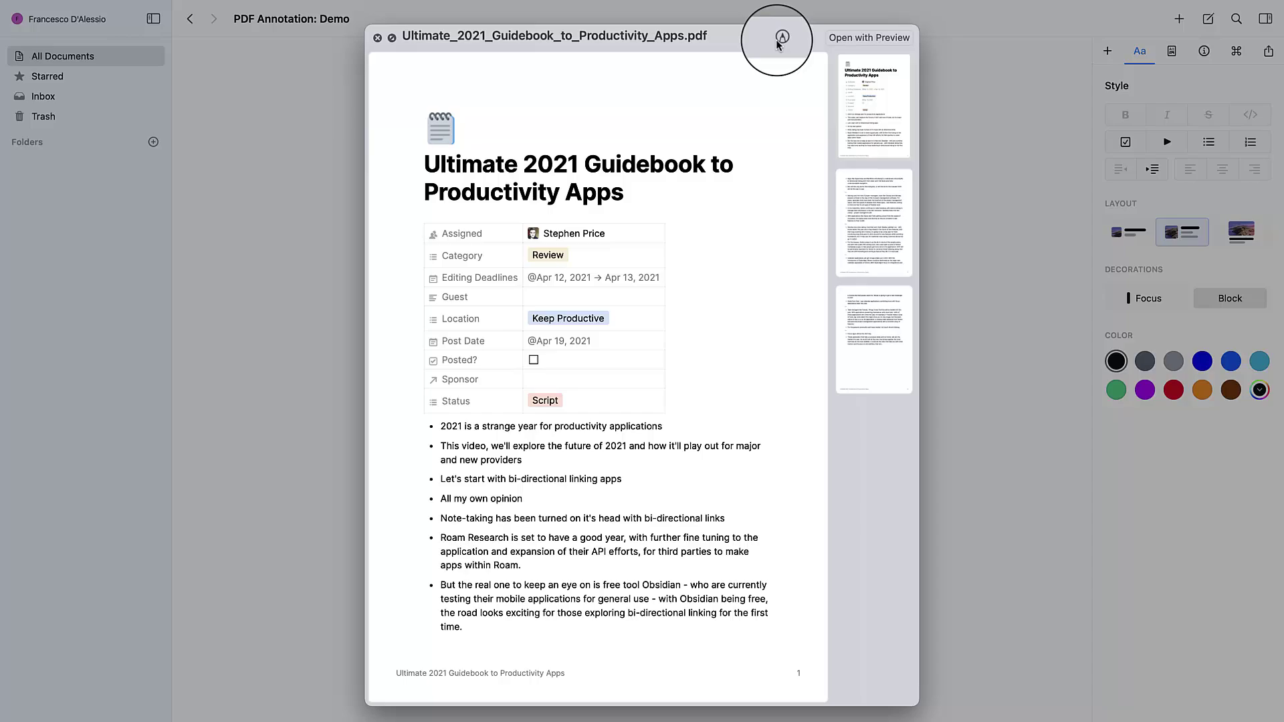
key(space)
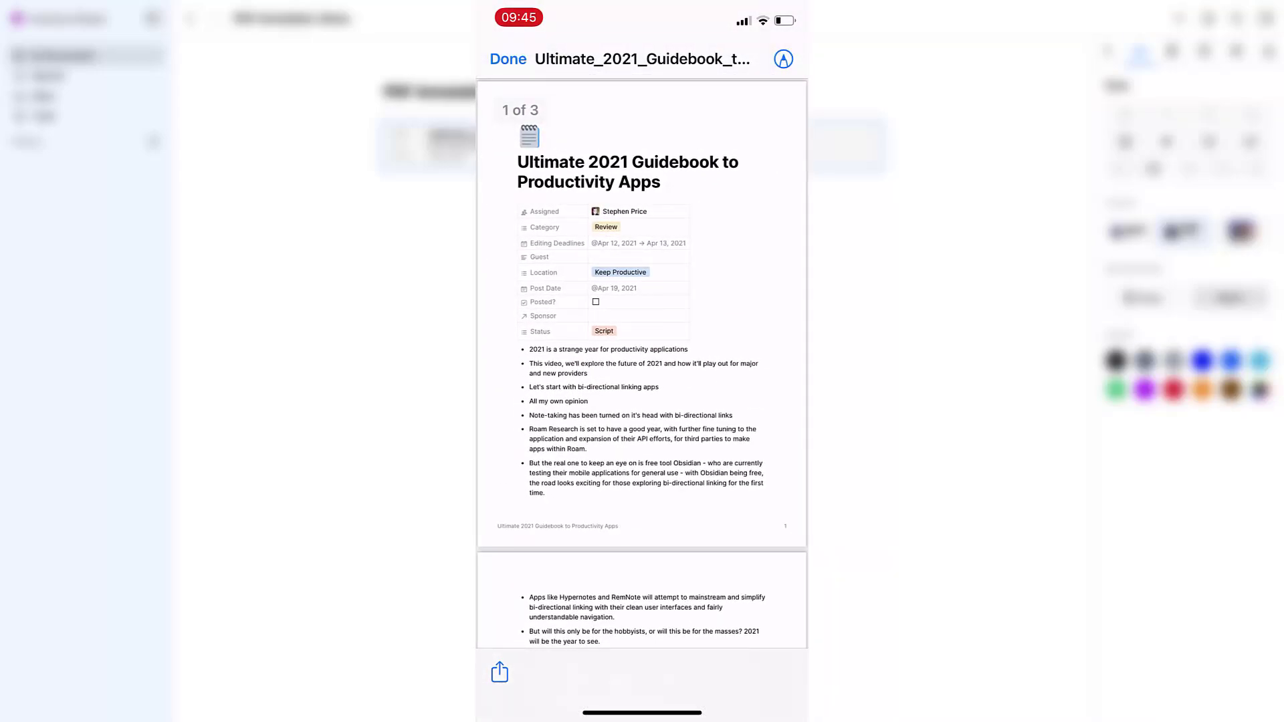
Step: Start marking up the PDF with a medium pen width, drawing and undoing a test stroke
click(783, 59)
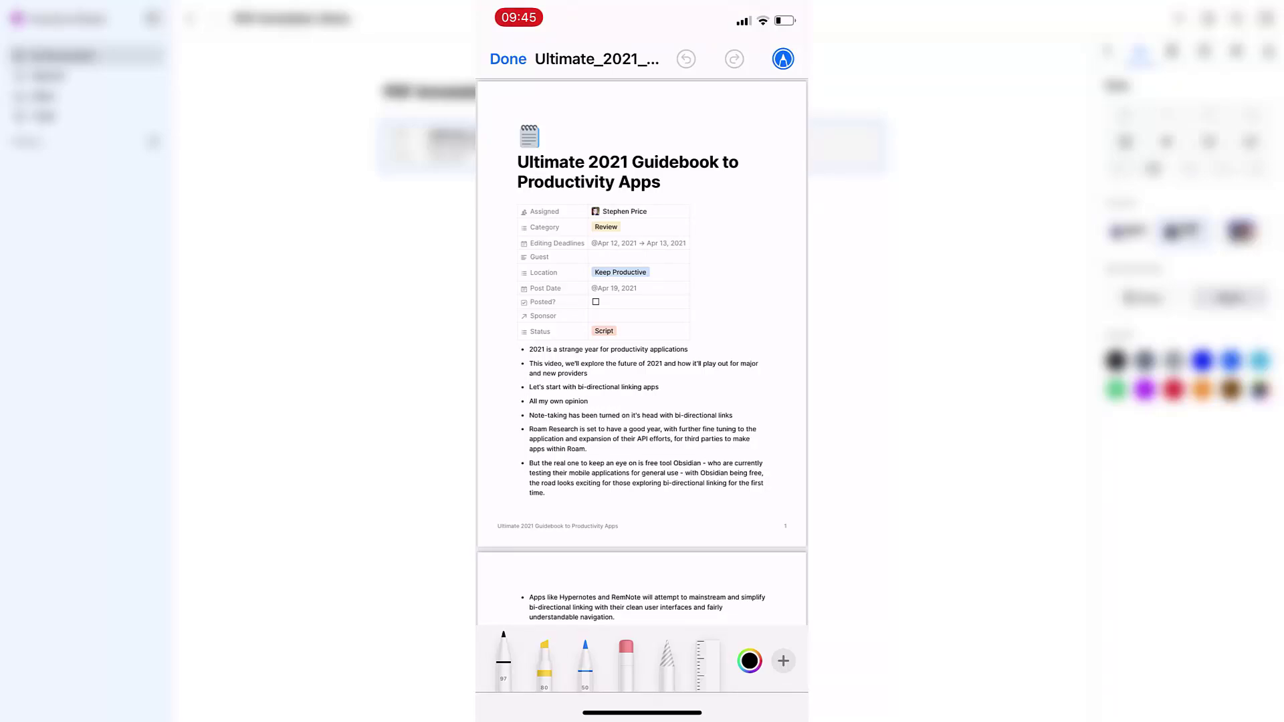
click(503, 659)
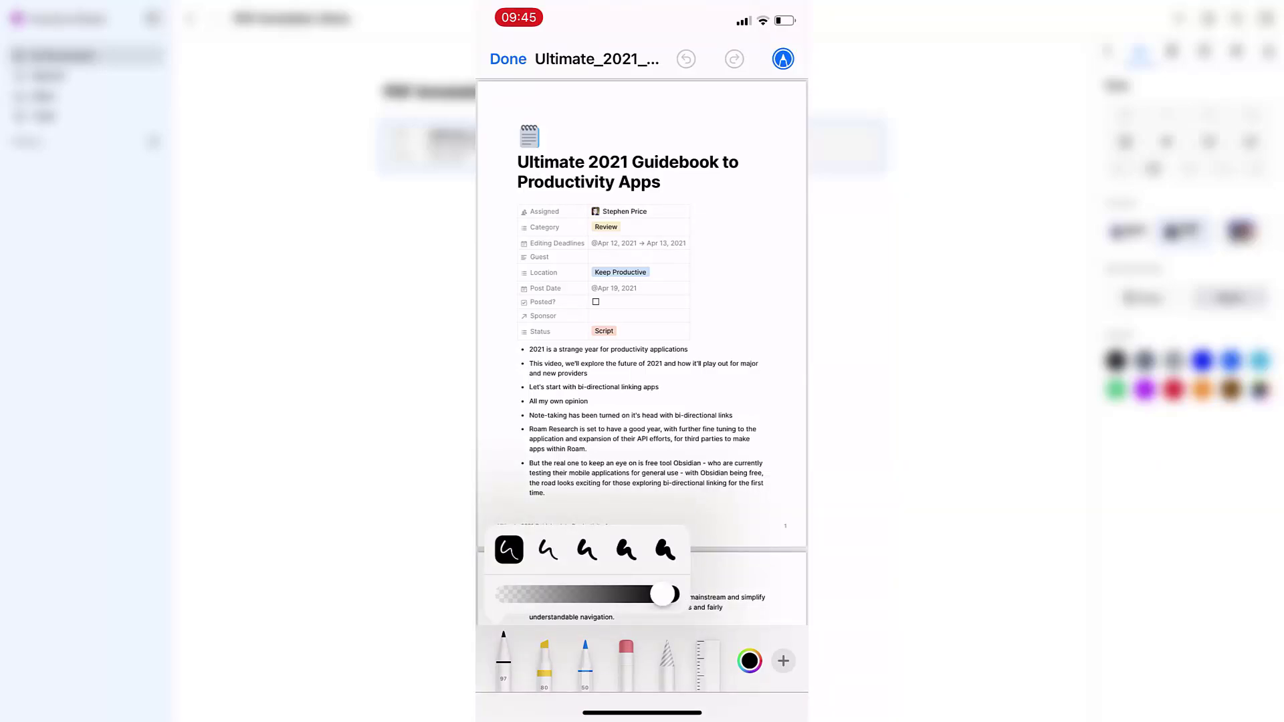
click(586, 549)
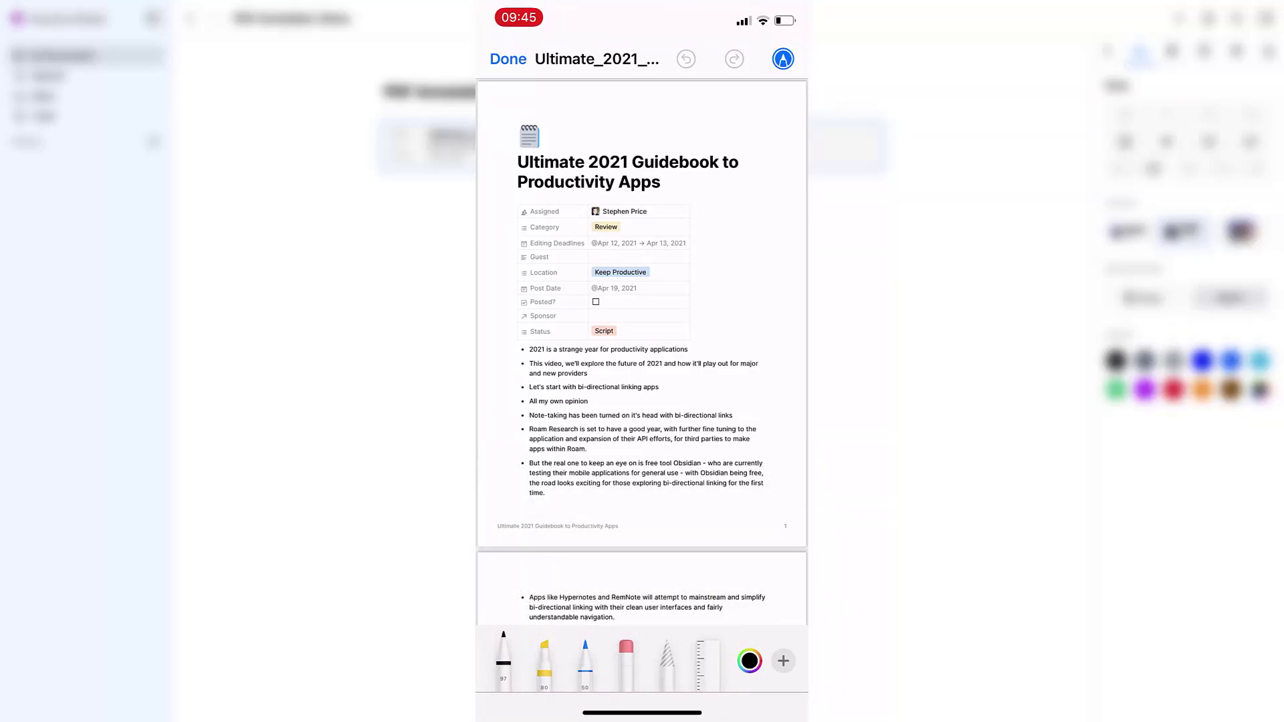
drag(720, 360, 705, 478)
click(683, 58)
Step: Draw a loop around a bullet and a straight ruler line, then undo both
mouse_move(531, 415)
mouse_down()
mouse_move(558, 384)
mouse_move(569, 419)
mouse_up()
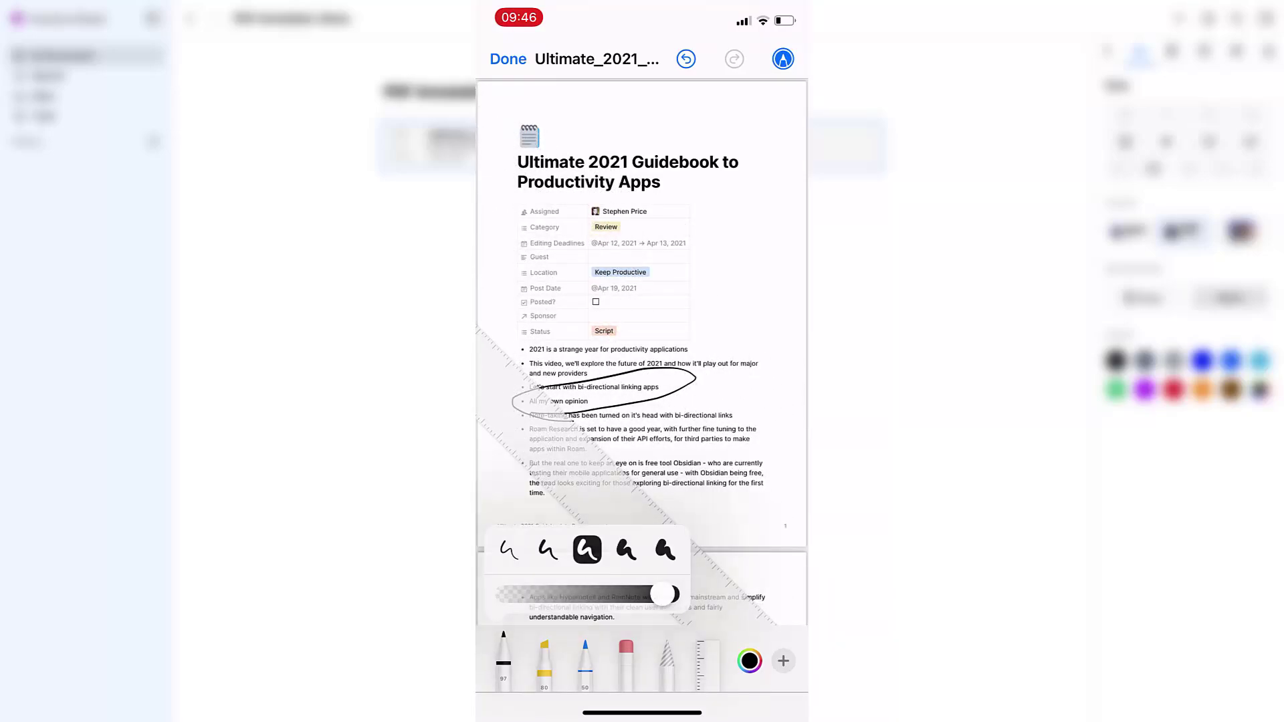
click(504, 659)
drag(509, 358, 699, 546)
click(685, 59)
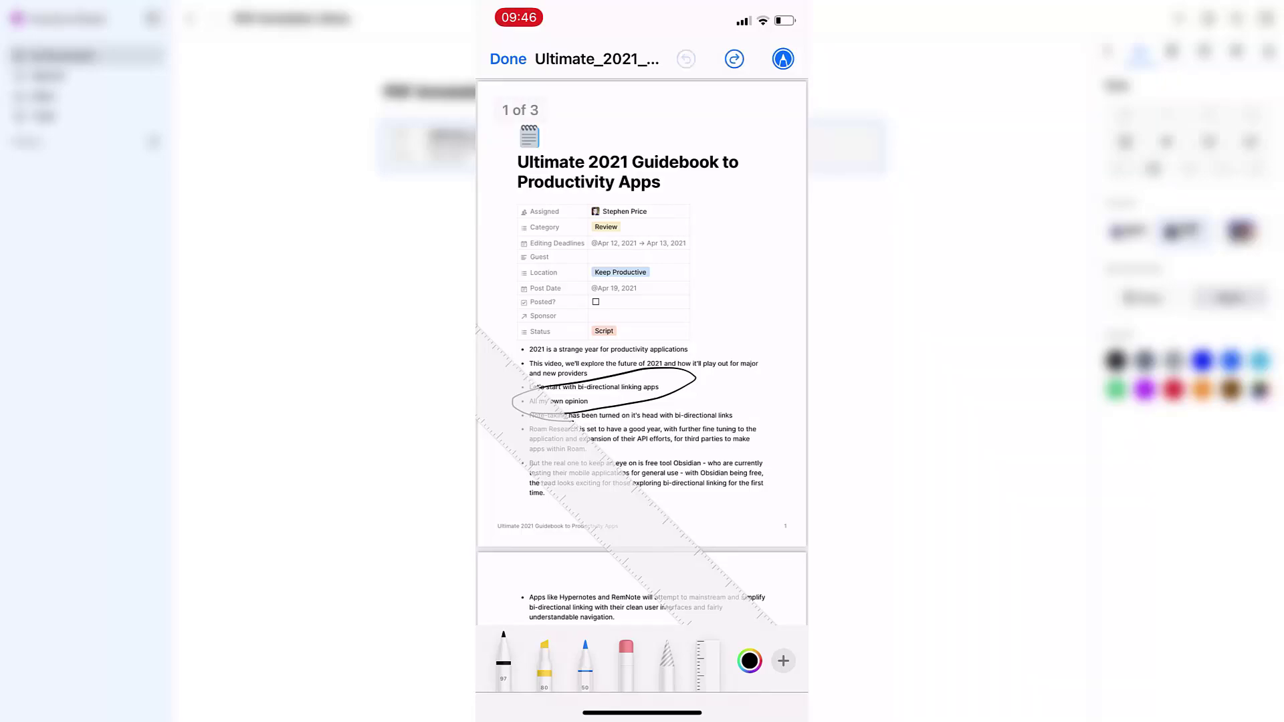
click(686, 58)
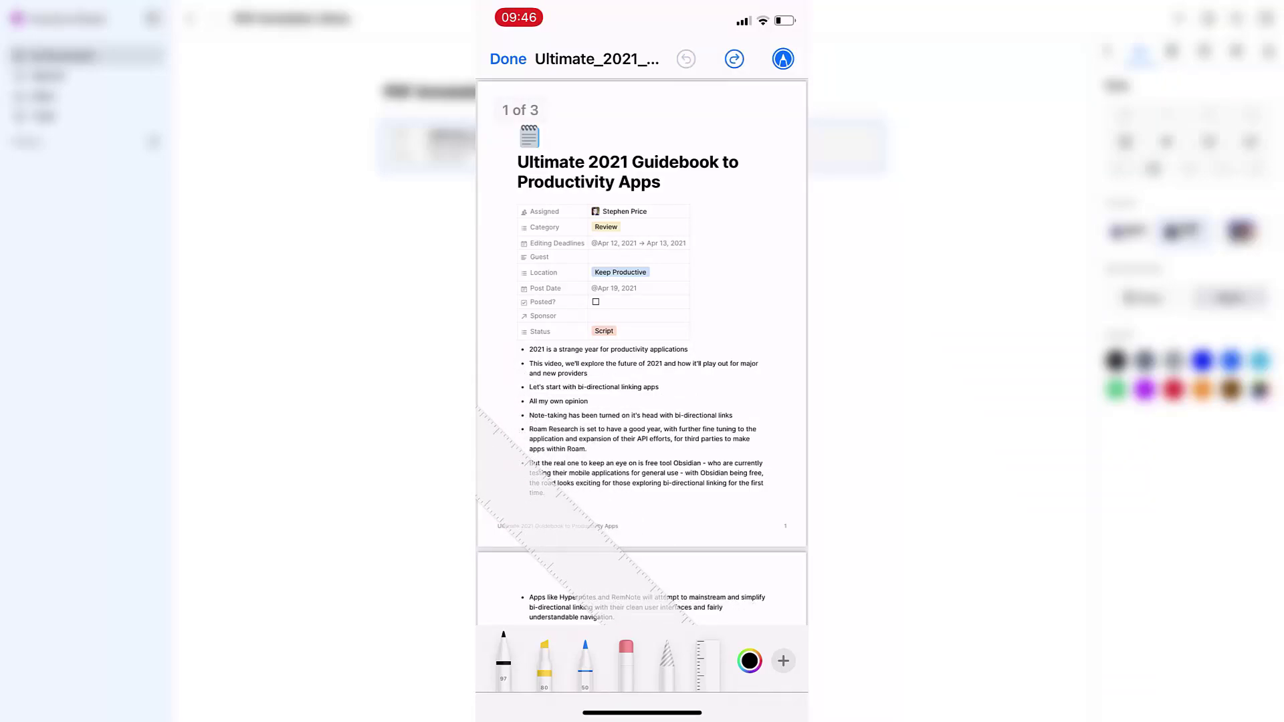
Step: Hide the ruler, highlight the Obsidian bullet in yellow, and save the markup
click(699, 665)
click(544, 662)
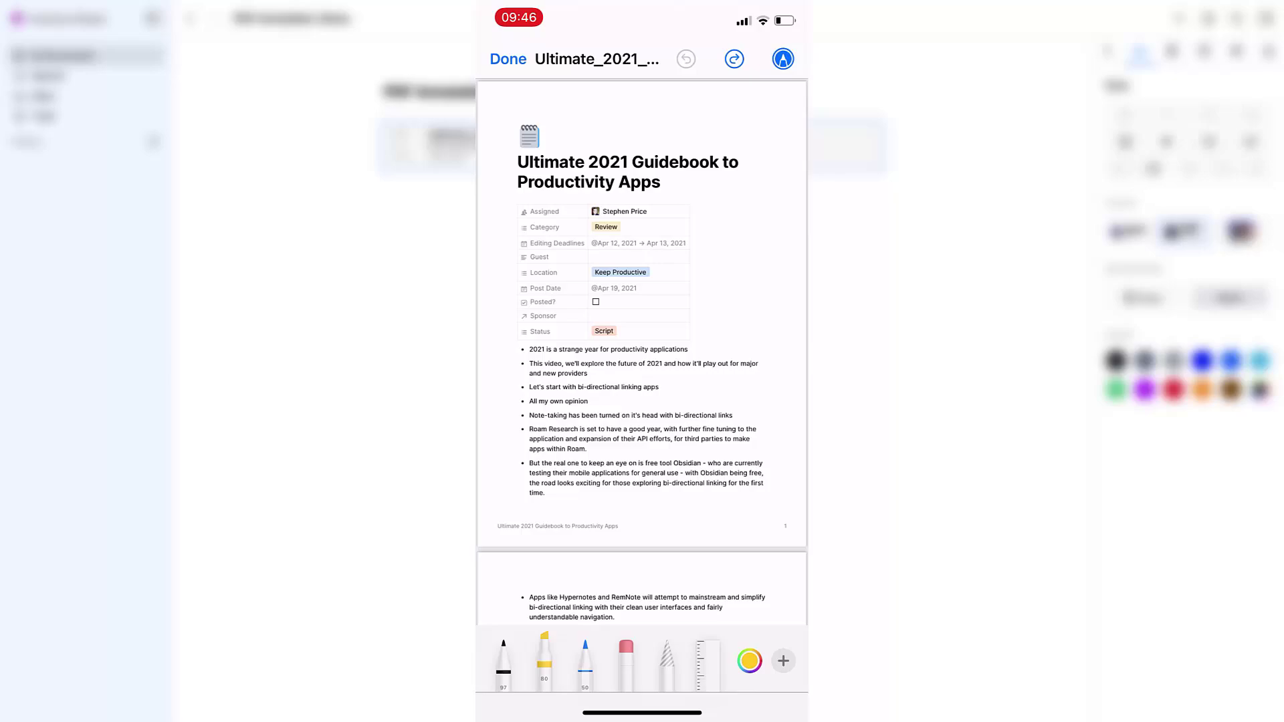
mouse_move(528, 463)
mouse_down()
mouse_move(702, 464)
mouse_move(542, 483)
mouse_move(746, 485)
mouse_move(522, 476)
mouse_move(602, 467)
mouse_up()
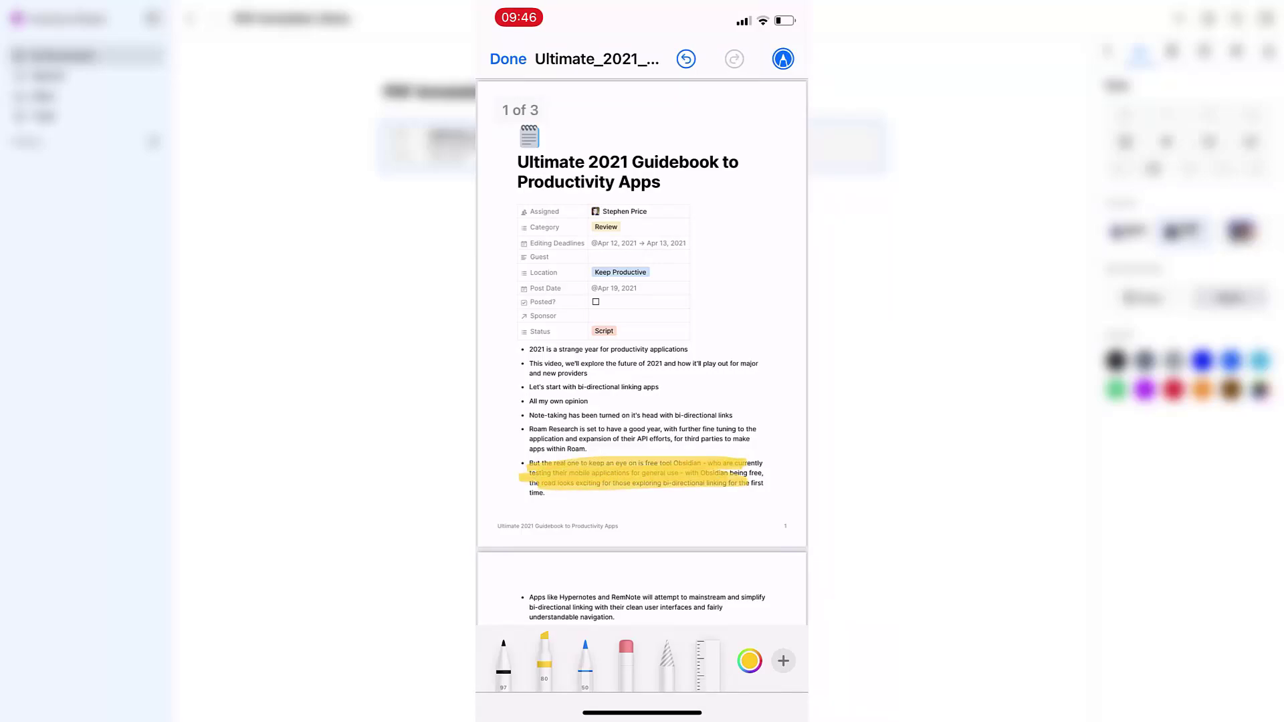
click(508, 59)
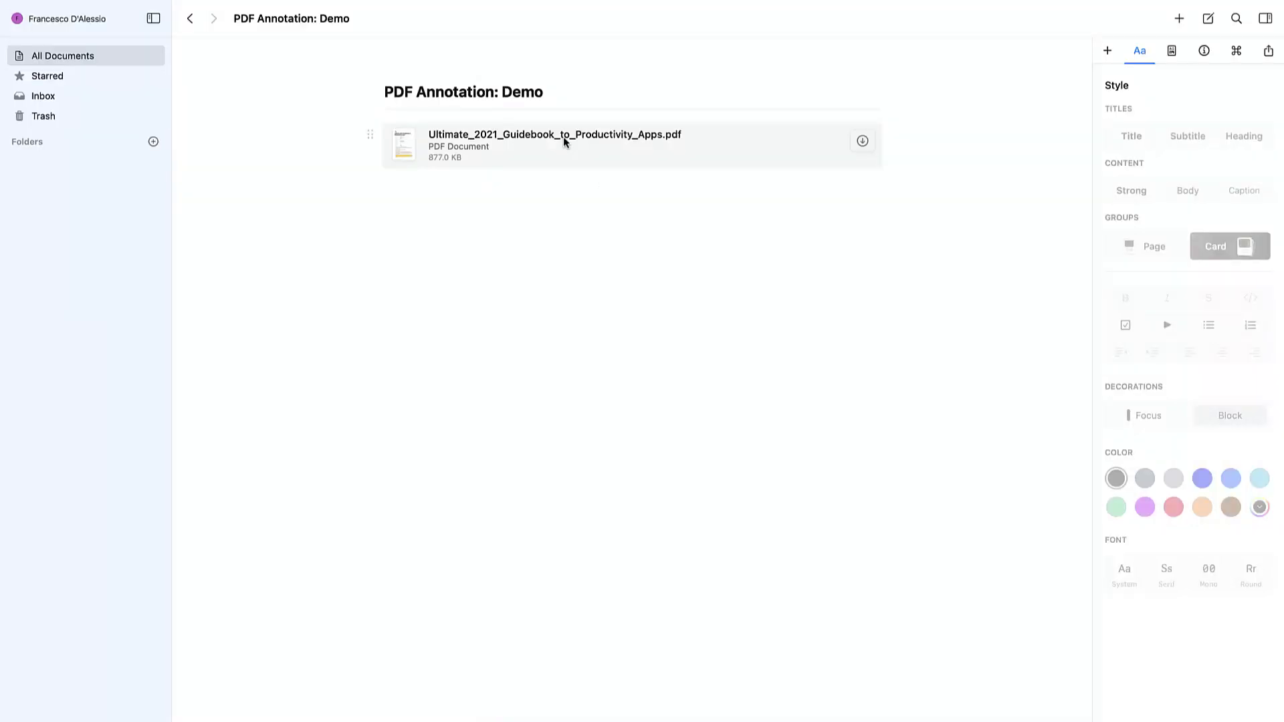
Step: Preview the synced PDF on the Mac to check the yellow highlight, then close it
click(563, 136)
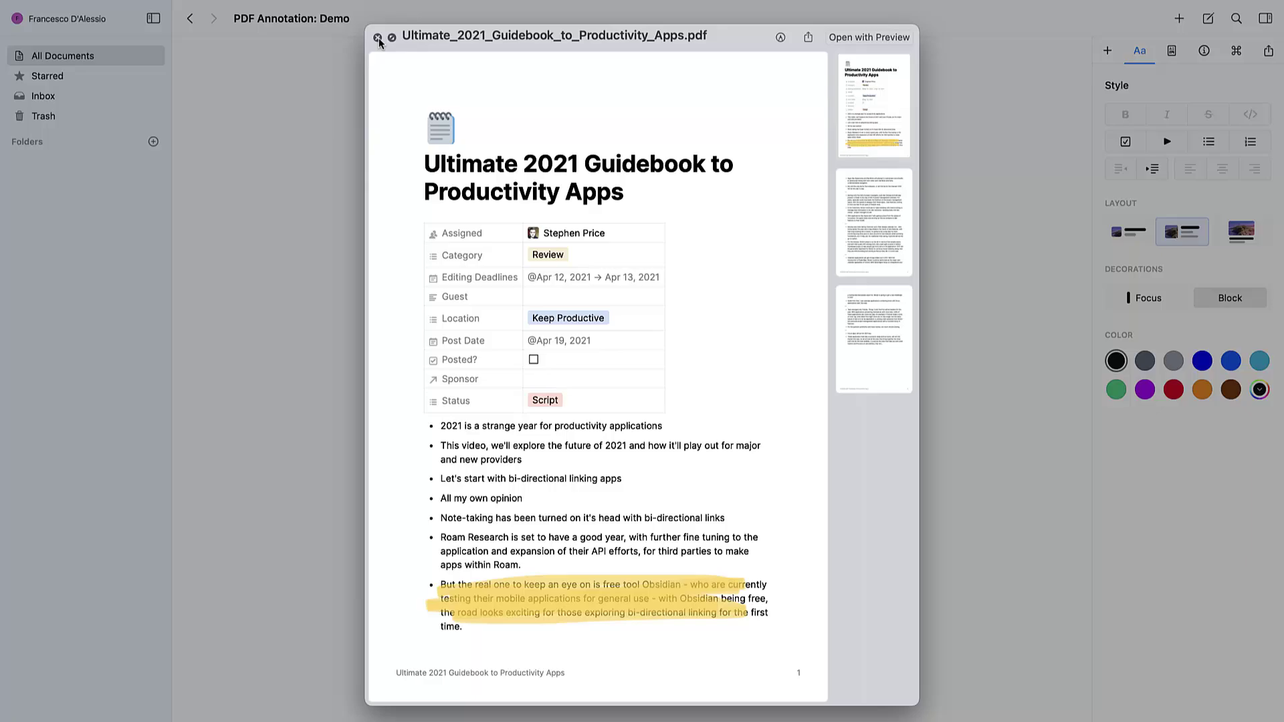
click(378, 38)
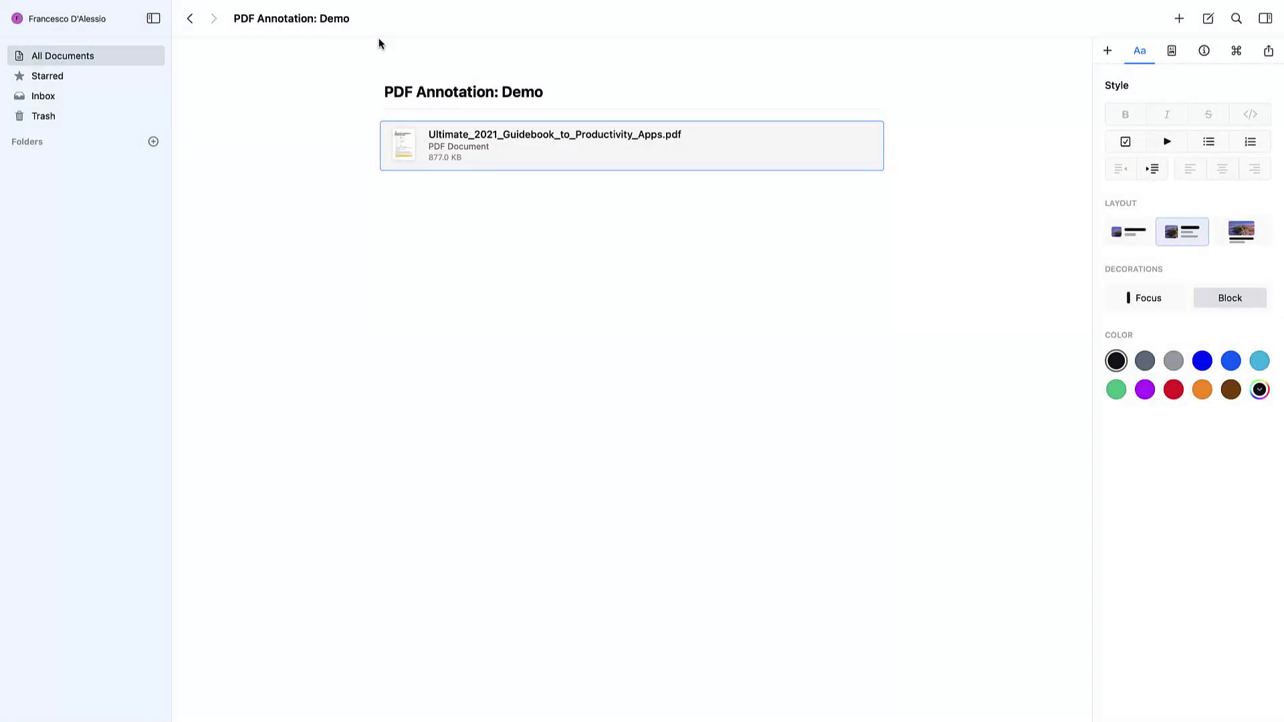